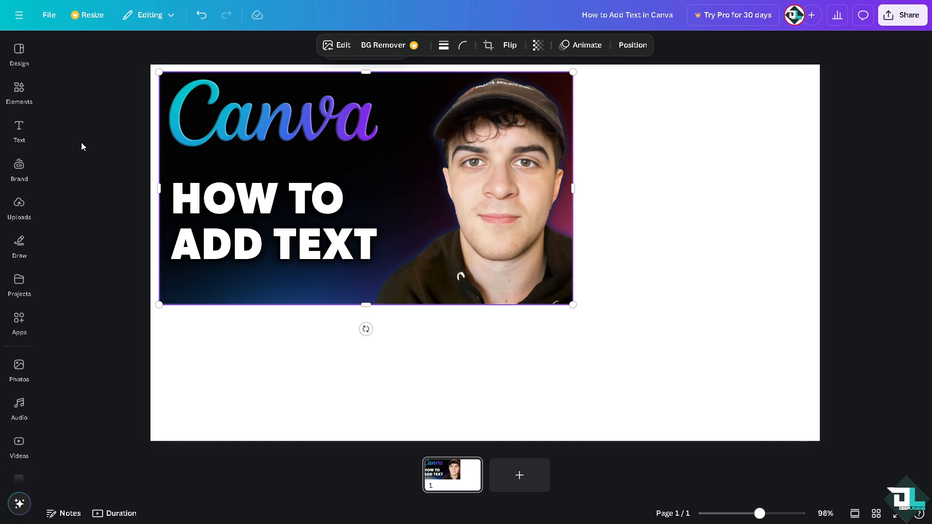
Look over the Magic Write introduction, the default text styles and the ready-made font combinations.
left_click(29, 129)
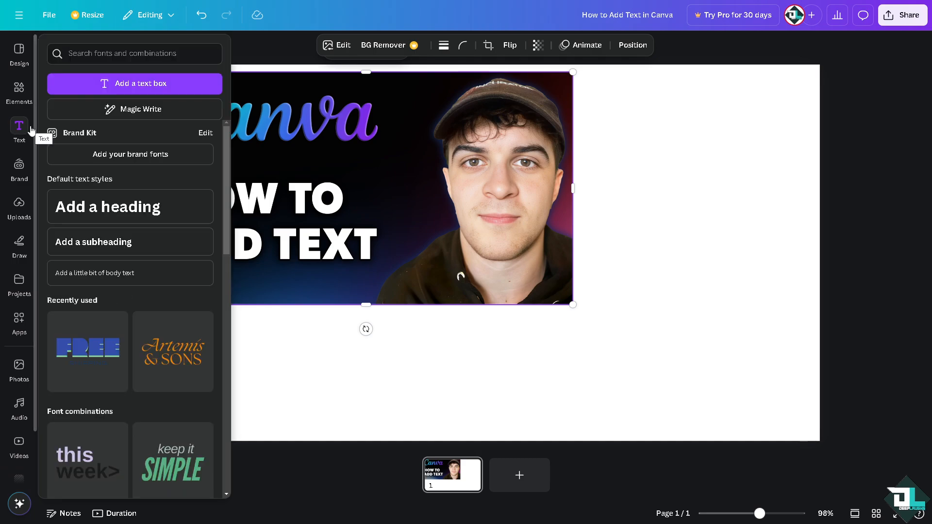
left_click(134, 112)
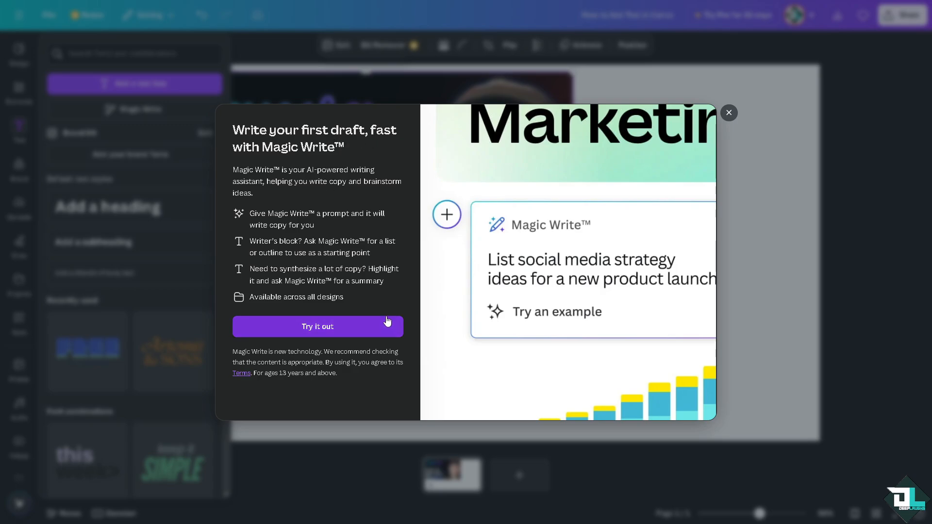
left_click(721, 118)
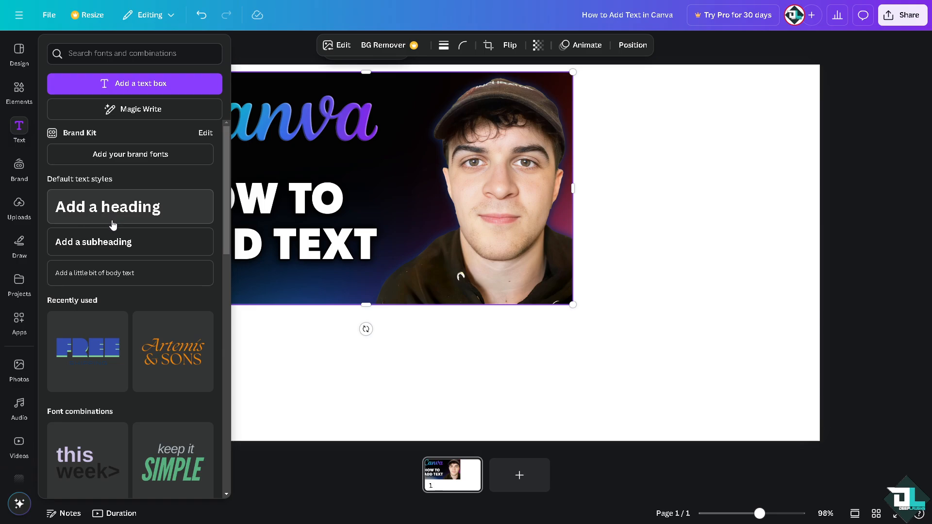
scroll(107, 235, "down", 2)
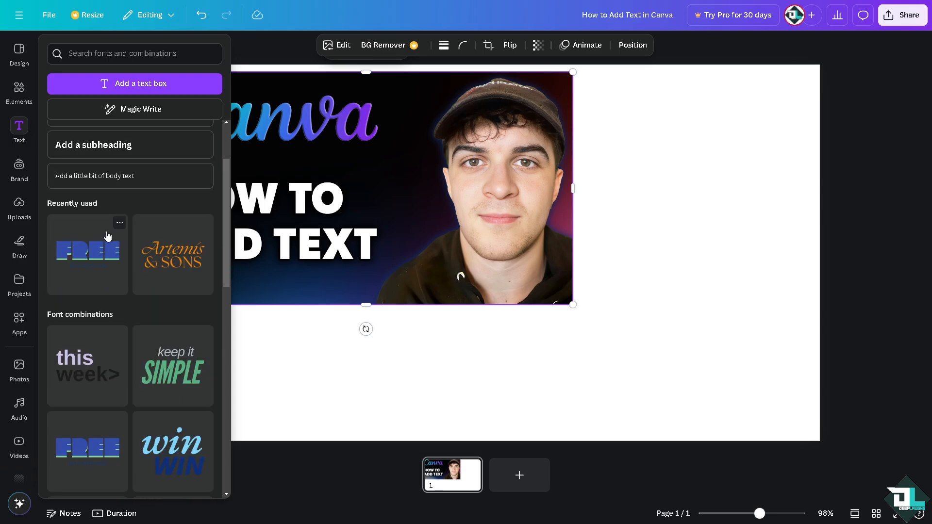
scroll(130, 274, "down", 3)
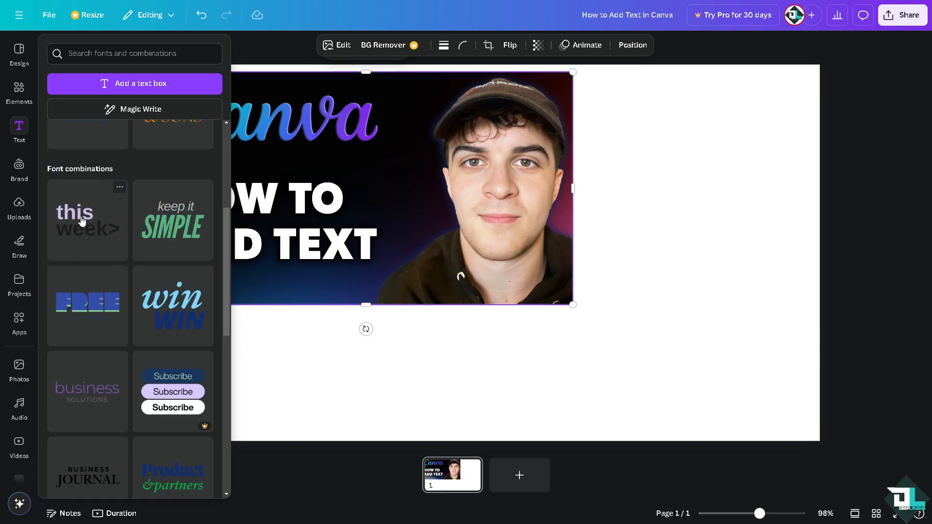
scroll(112, 248, "up", 2)
scroll(173, 311, "down", 9)
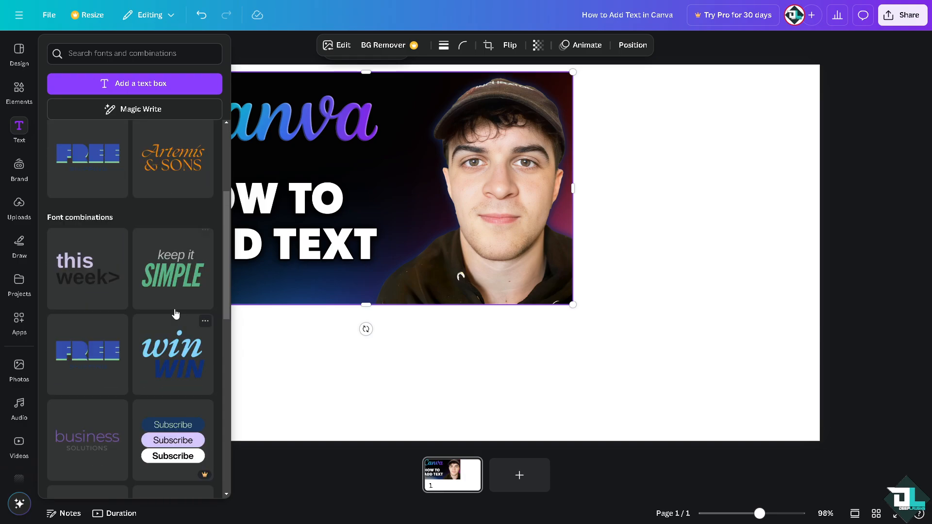
scroll(156, 318, "up", 5)
scroll(154, 315, "up", 6)
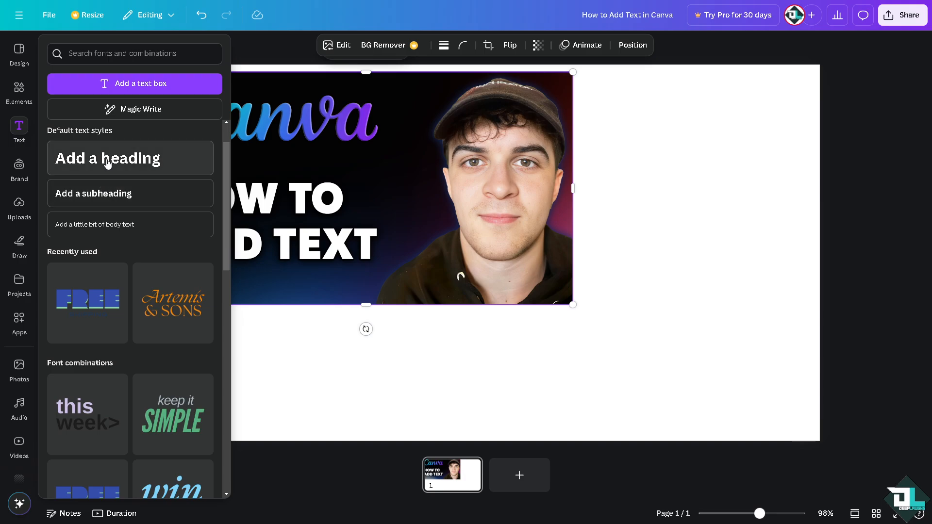
Add a body text box reading "DEEP LAUGHS" and place it just below the thumbnail image.
left_click(115, 230)
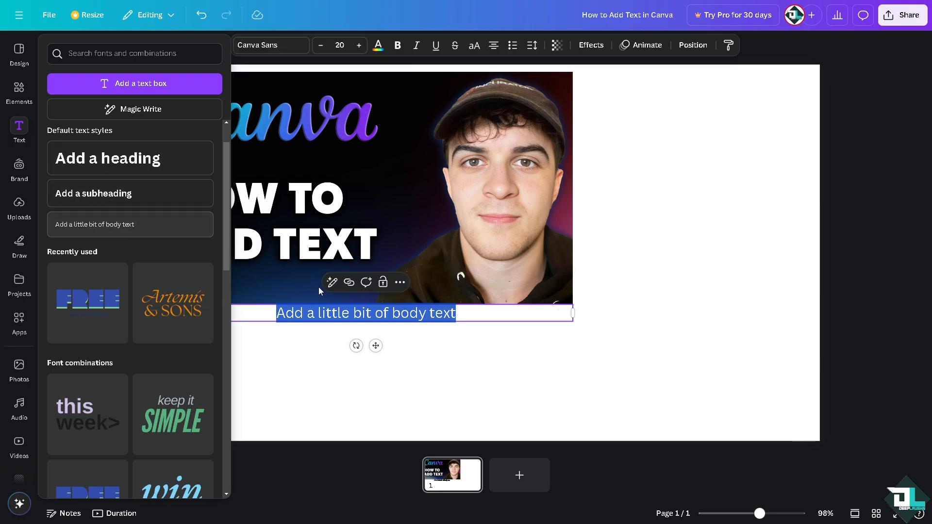
left_click(318, 315)
triple_click(317, 316)
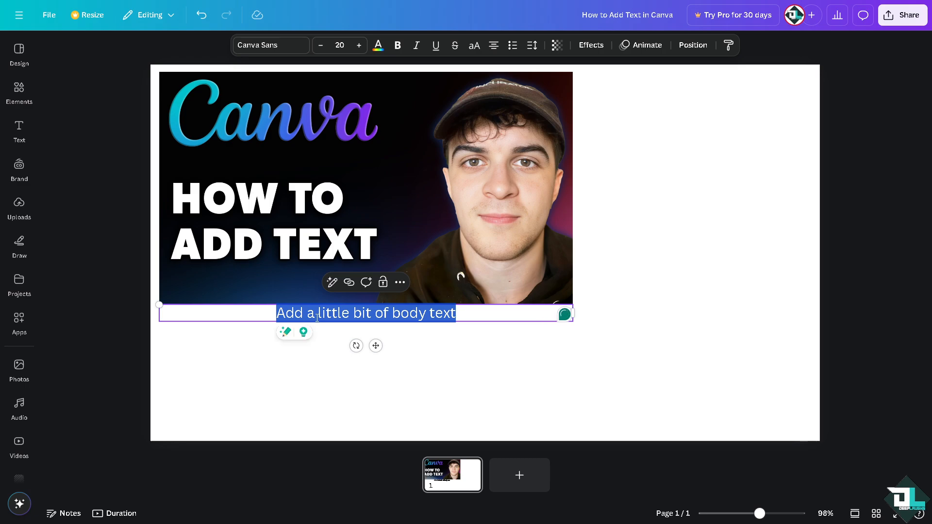
type("DEEP LAUGHS")
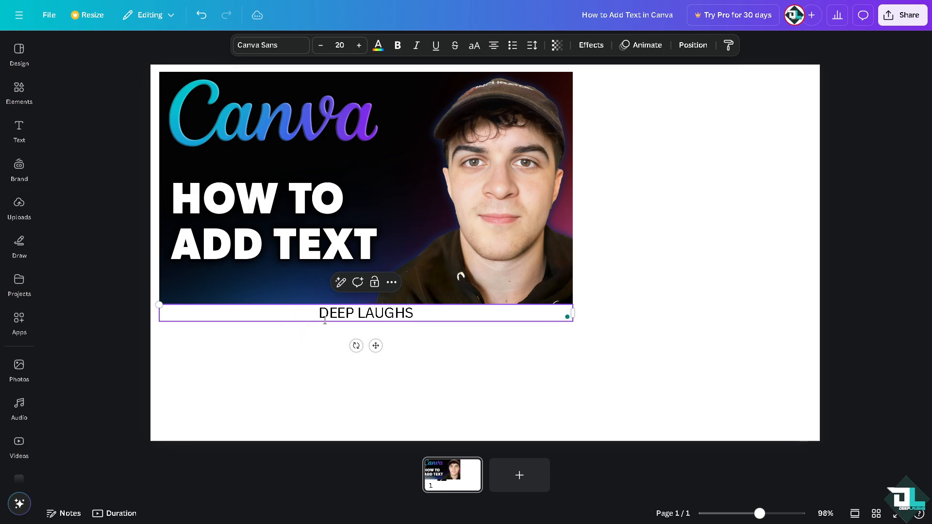
left_click(341, 333)
left_click_drag(355, 315, 373, 339)
Search the design elements for "youtube" and show all matching graphics.
left_click(19, 404)
left_click(17, 330)
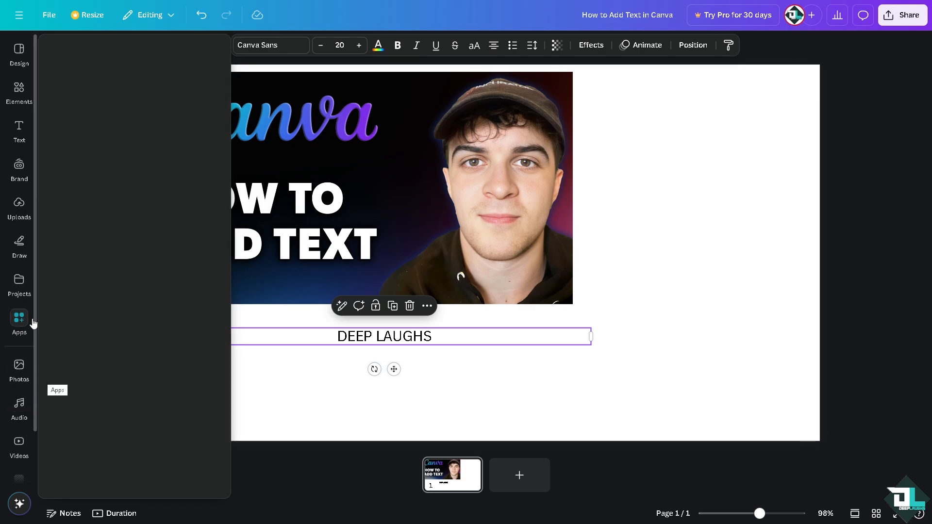
left_click(19, 100)
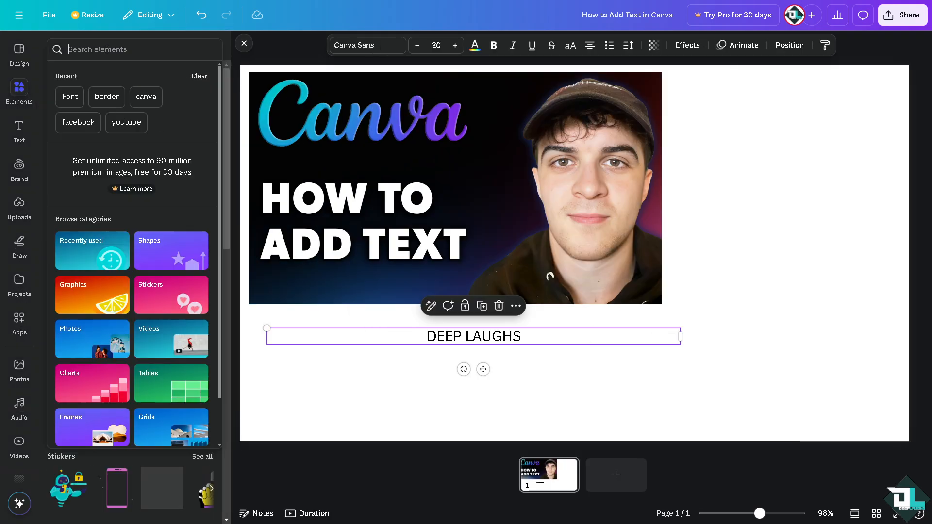
type("Yout")
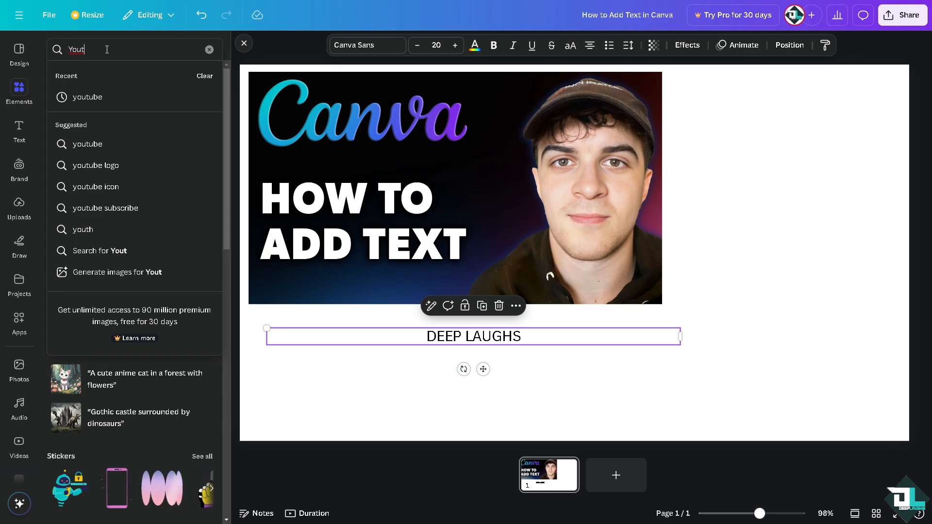
left_click(97, 97)
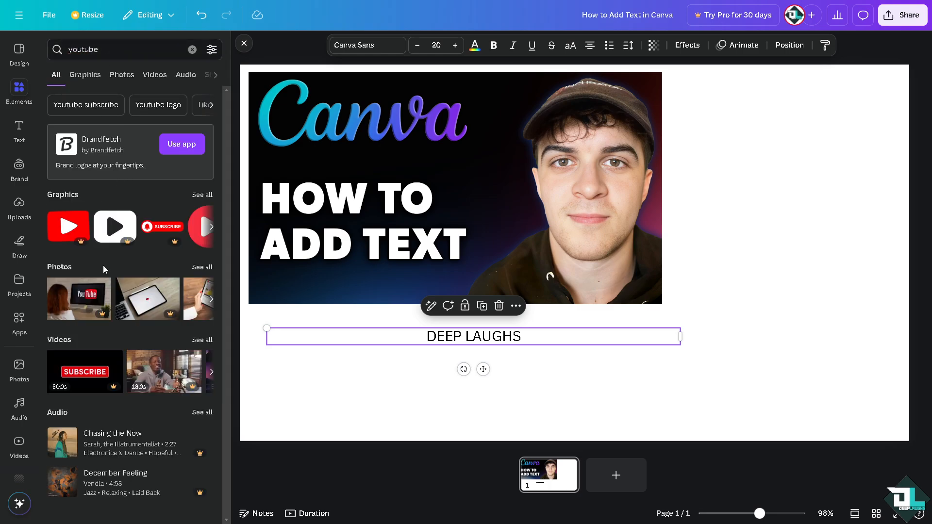
left_click(200, 195)
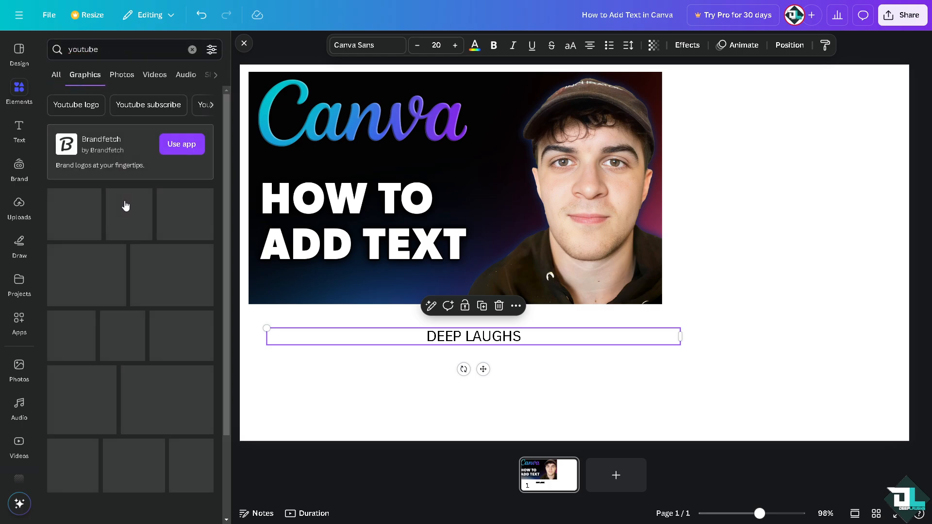
Add the black glitch-style SUBSCRIBE graphic and place it in the page's upper right corner, beside the thumbnail image.
scroll(130, 301, "down", 2)
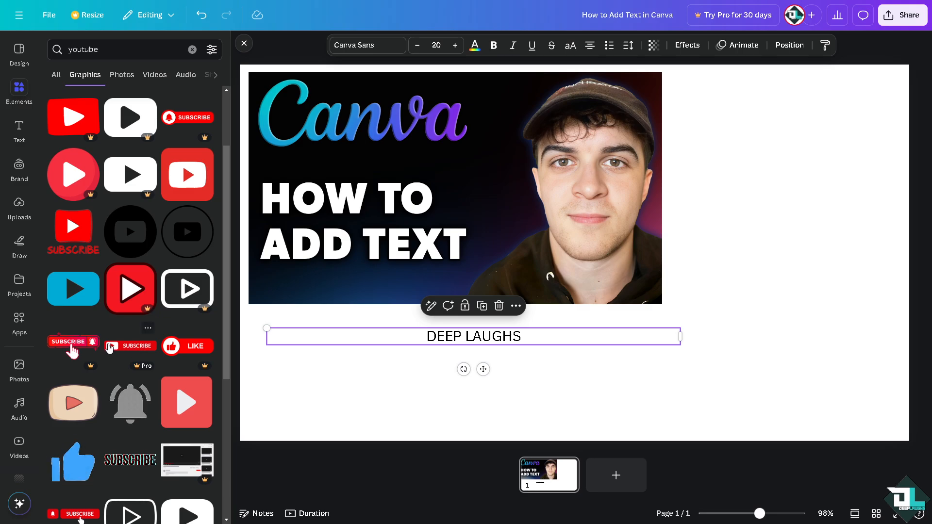
scroll(134, 359, "down", 2)
scroll(126, 369, "down", 2)
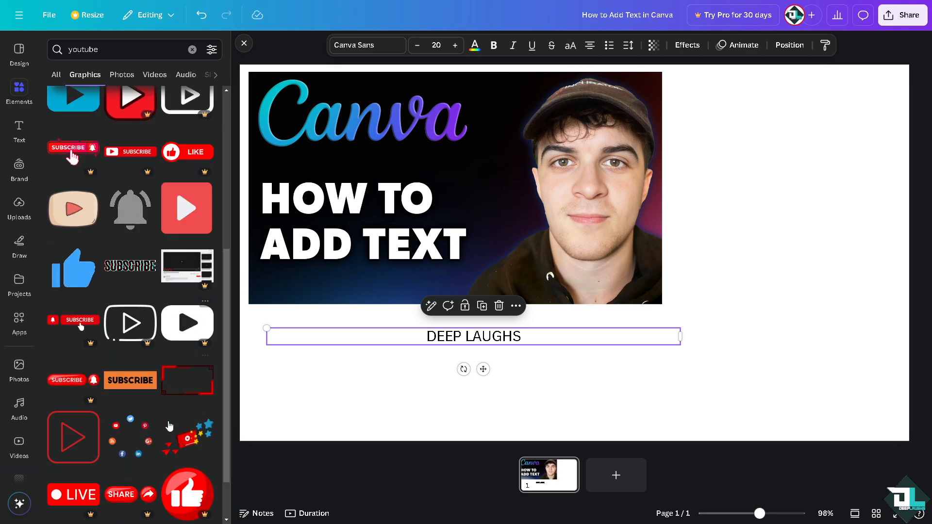
left_click(138, 270)
left_click_drag(862, 196, 852, 70)
Add the red play-button graphic with SUBSCRIBE lettering, shrink it and place it beneath the glitch-style SUBSCRIBE graphic.
scroll(132, 366, "down", 2)
scroll(133, 366, "up", 8)
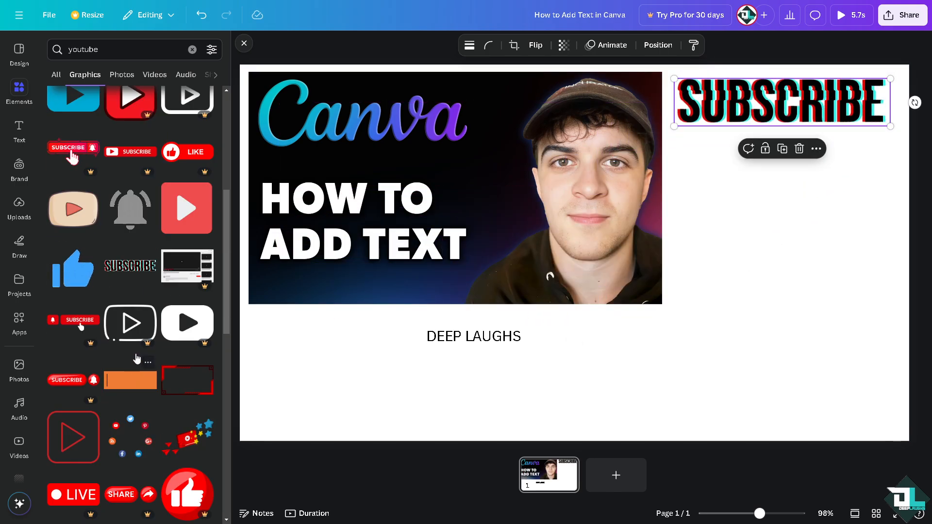
left_click(73, 326)
left_click_drag(752, 83, 565, 261)
left_click_drag(515, 291, 822, 175)
Reposition the DEEP LAUGHS text box under the thumbnail and enlarge its text to size 42.
left_click_drag(485, 333, 451, 320)
left_click_drag(645, 335, 859, 432)
left_click_drag(872, 326, 692, 368)
left_click(692, 368)
left_click(462, 333)
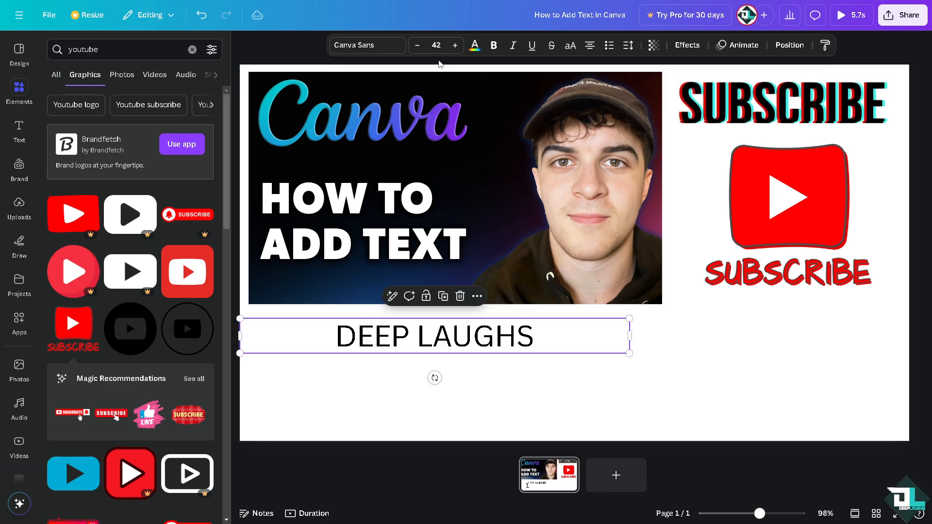
Try Anton, Eastman Grotesque, Inter, League Spartan and Brittany on the DEEP LAUGHS text, and settle on the Comic Sans font.
left_click(399, 53)
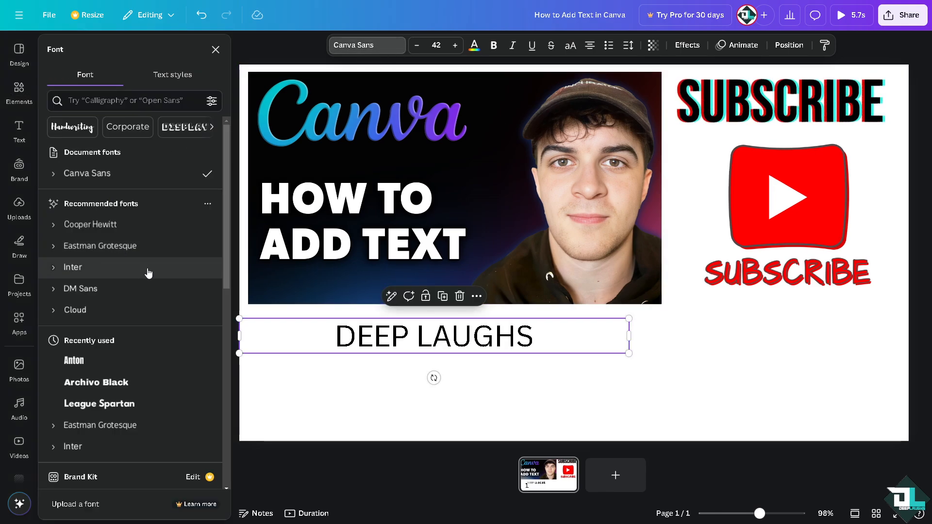
left_click(97, 361)
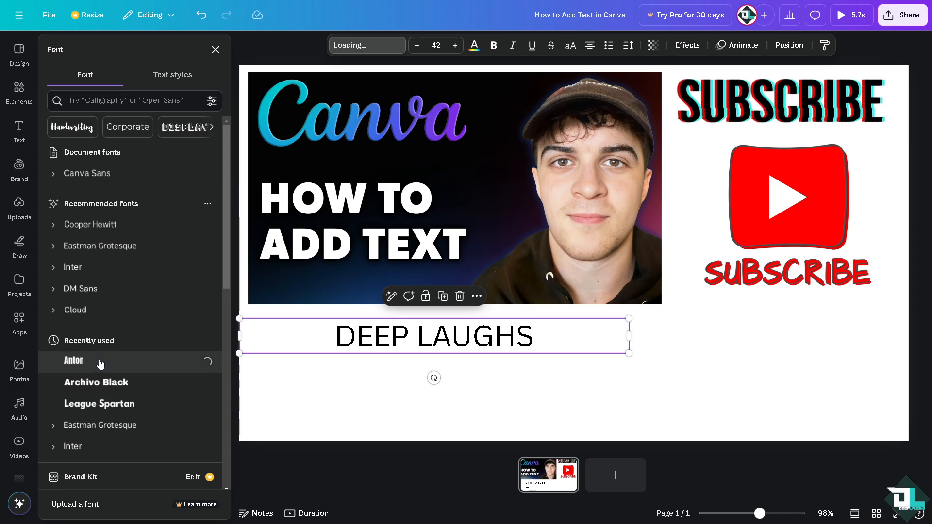
left_click(113, 386)
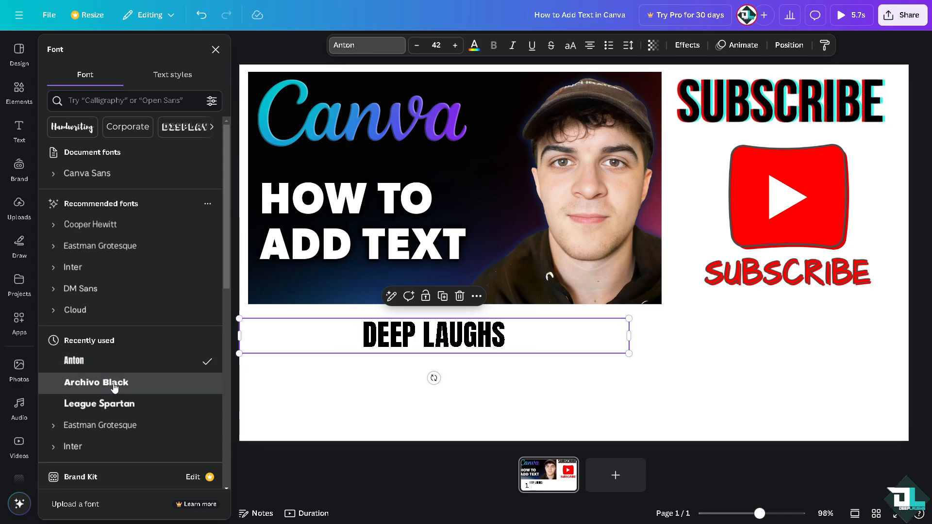
left_click(113, 430)
scroll(115, 417, "down", 2)
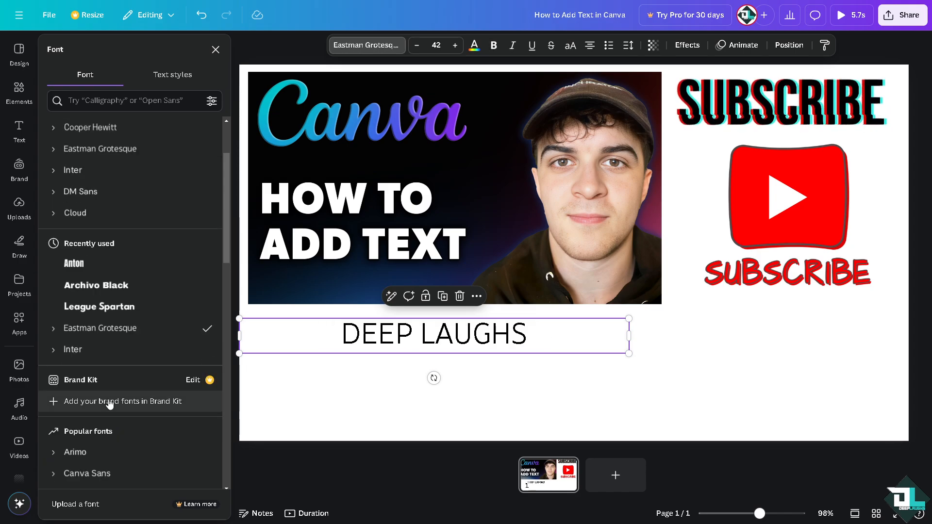
left_click(113, 355)
scroll(116, 406, "down", 2)
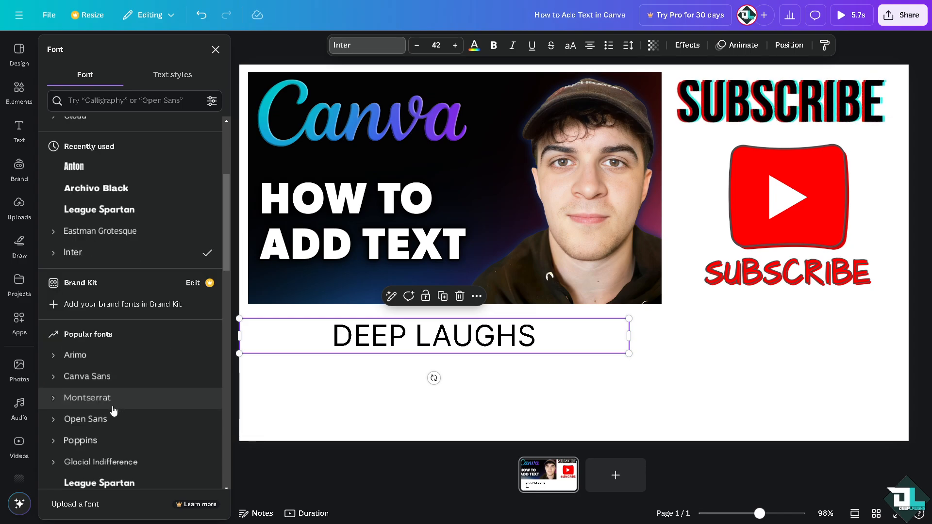
left_click(108, 482)
scroll(122, 428, "down", 5)
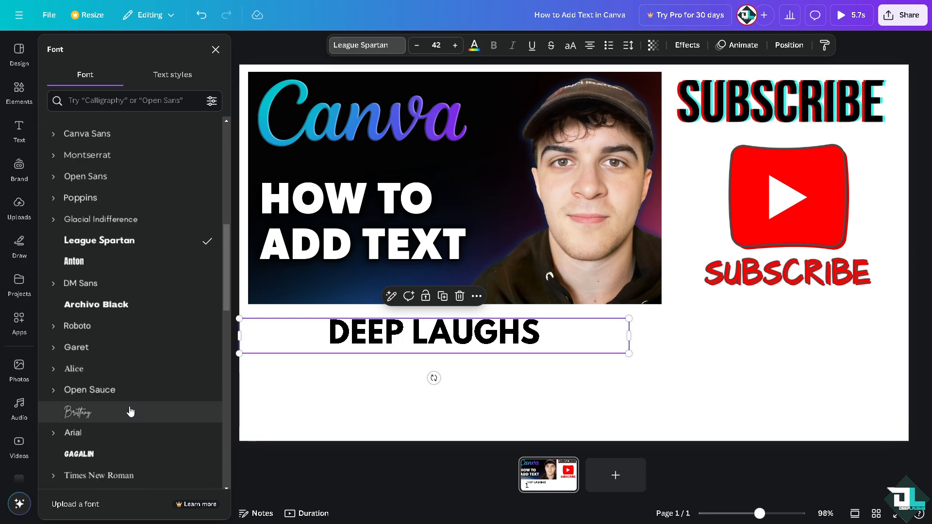
left_click(98, 432)
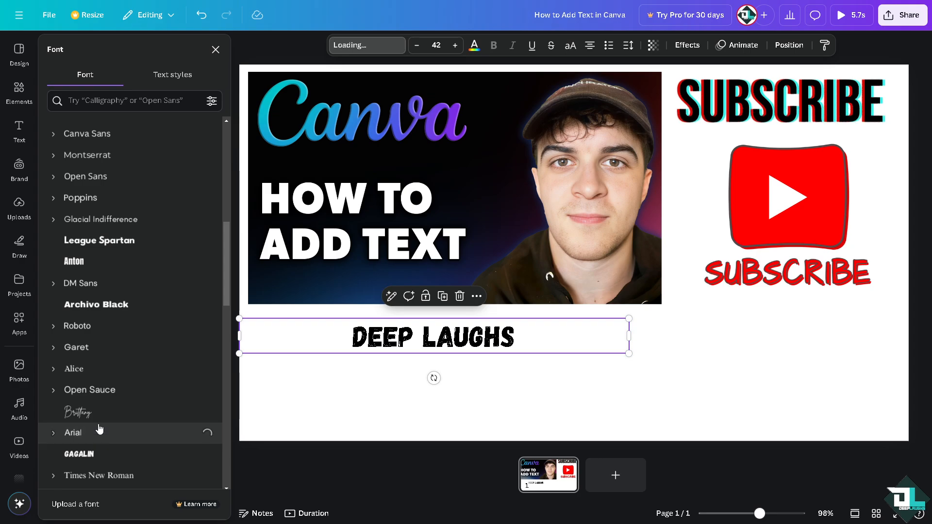
scroll(101, 420, "down", 3)
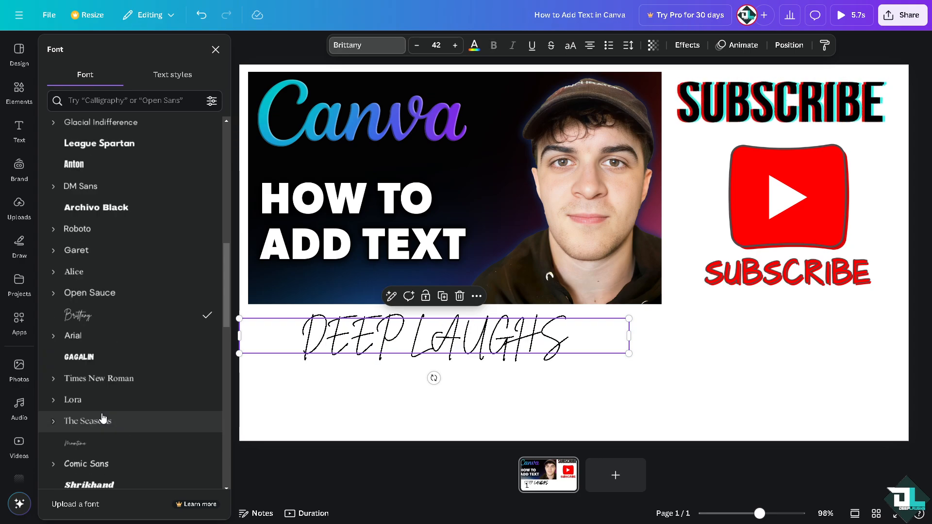
left_click(107, 437)
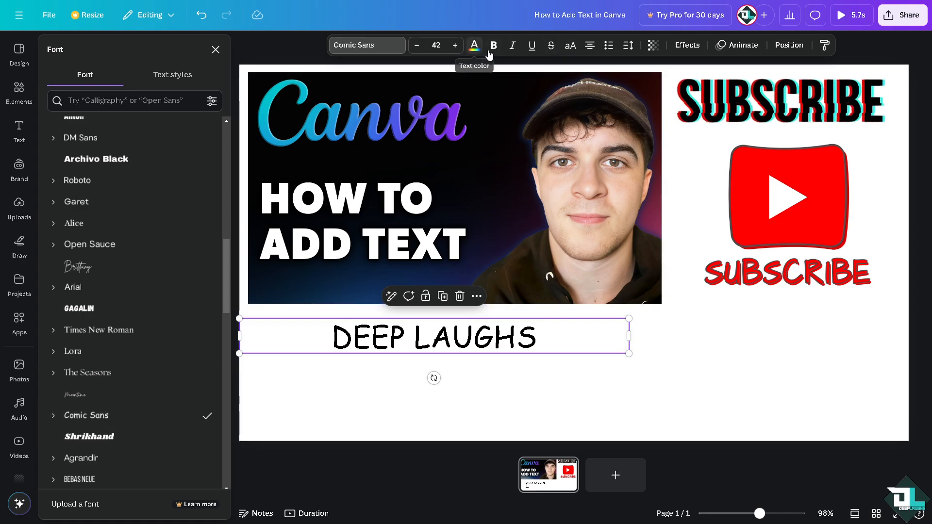
Try several default solid colors on the DEEP LAUGHS text and settle on dark blue.
left_click(474, 45)
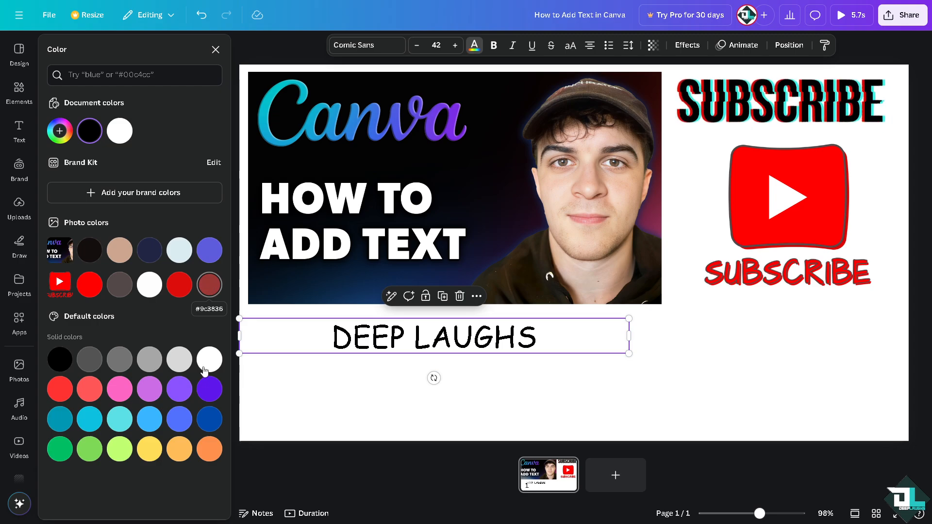
left_click(209, 389)
left_click(150, 390)
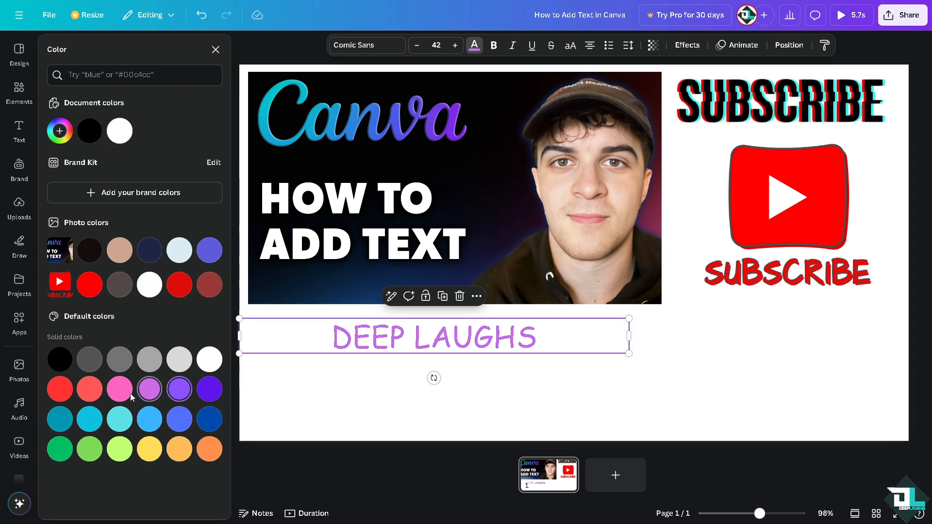
left_click(89, 388)
left_click(60, 389)
left_click(60, 419)
left_click(90, 418)
left_click(130, 421)
left_click(149, 419)
left_click(179, 419)
left_click(209, 419)
Format the DEEP LAUGHS text as bold, italic and underlined, without strikethrough.
left_click(494, 47)
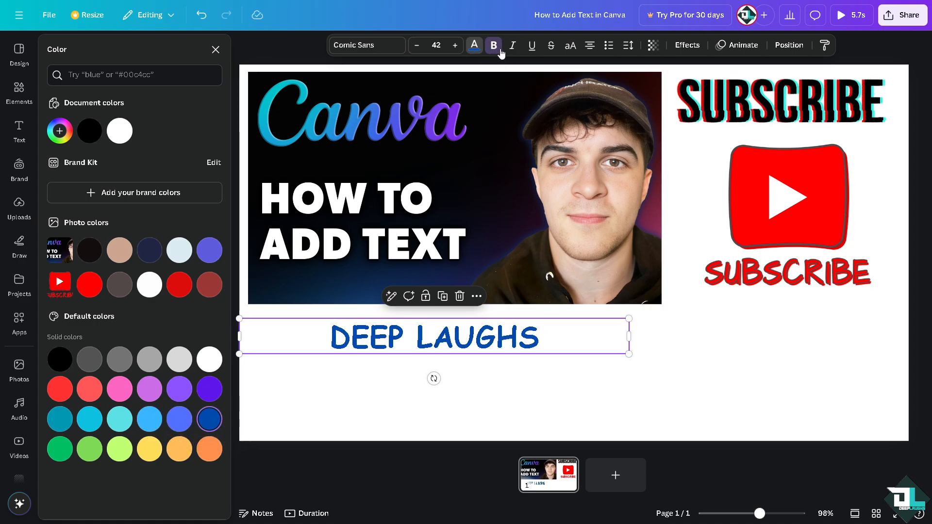
left_click(514, 46)
left_click(532, 48)
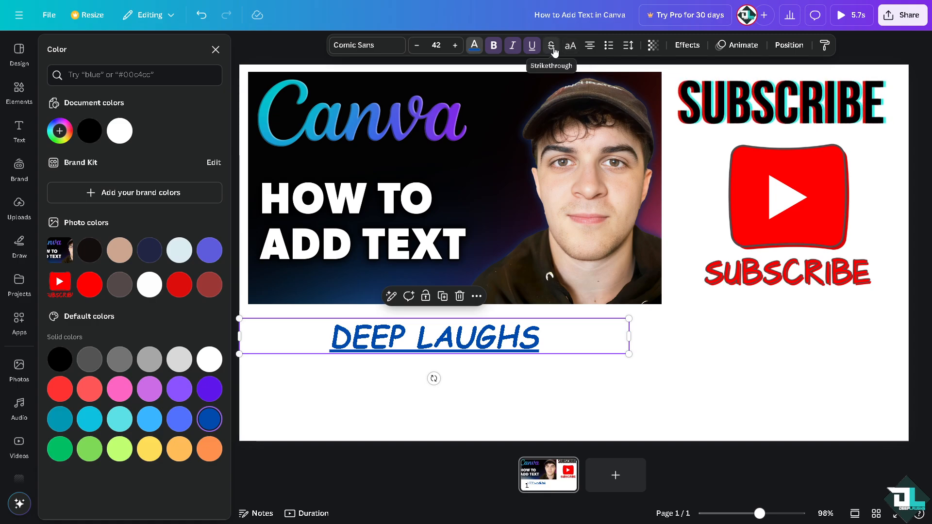
left_click(551, 45)
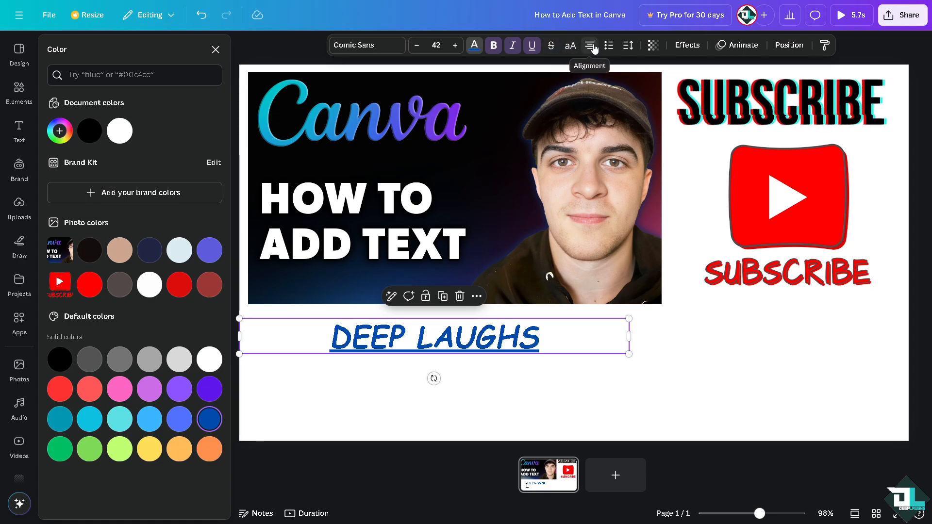
Set the DEEP LAUGHS text's transparency to 70.
left_click(654, 45)
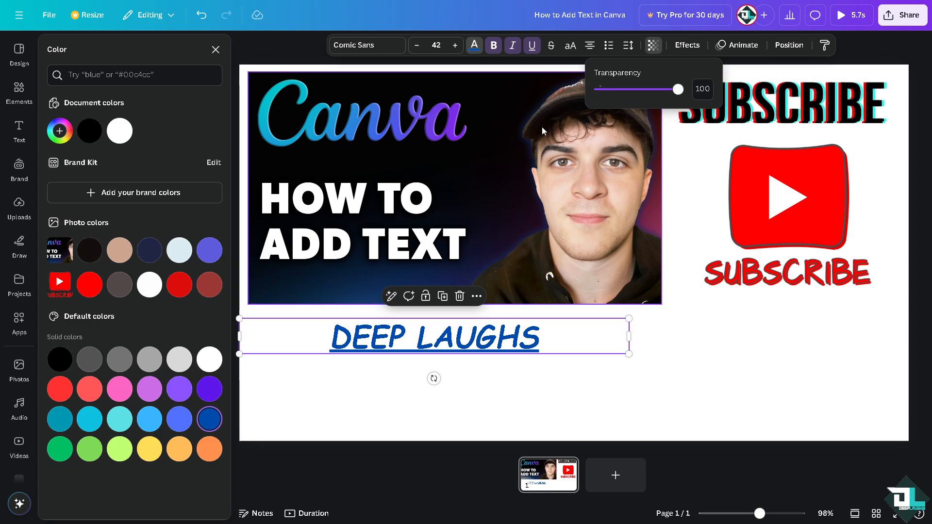
left_click_drag(632, 90, 657, 99)
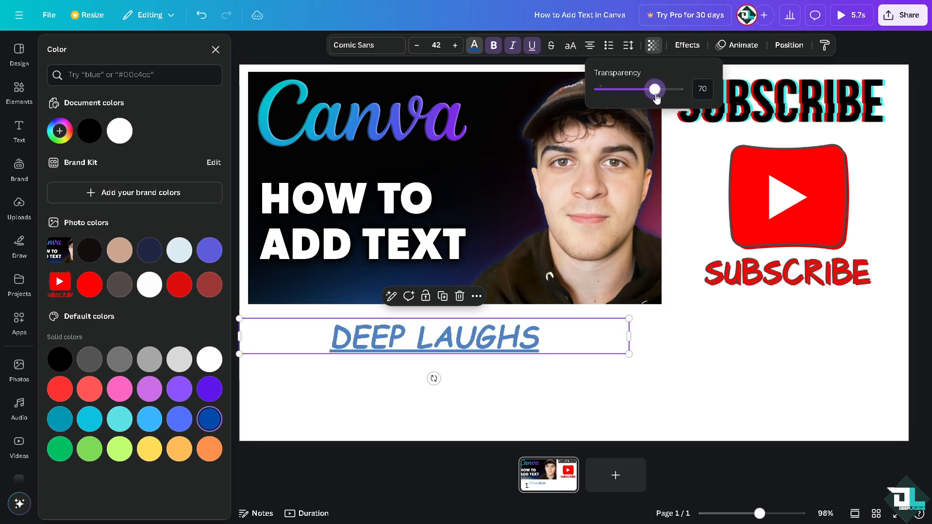
Try the Shadow, Splice, Outline, Neon, Glitch and Echo effects on the DEEP LAUGHS text.
left_click(686, 45)
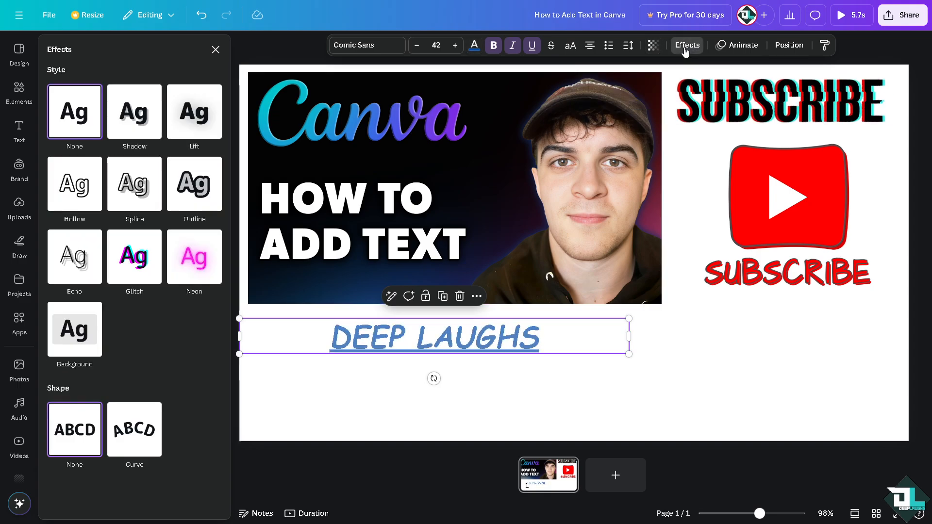
left_click(140, 112)
left_click_drag(96, 180, 139, 181)
left_click(130, 359)
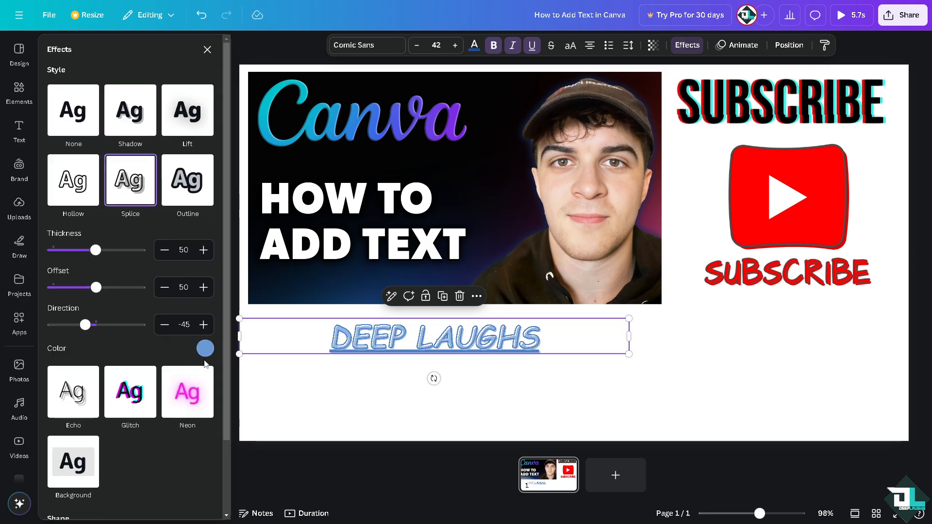
left_click(193, 182)
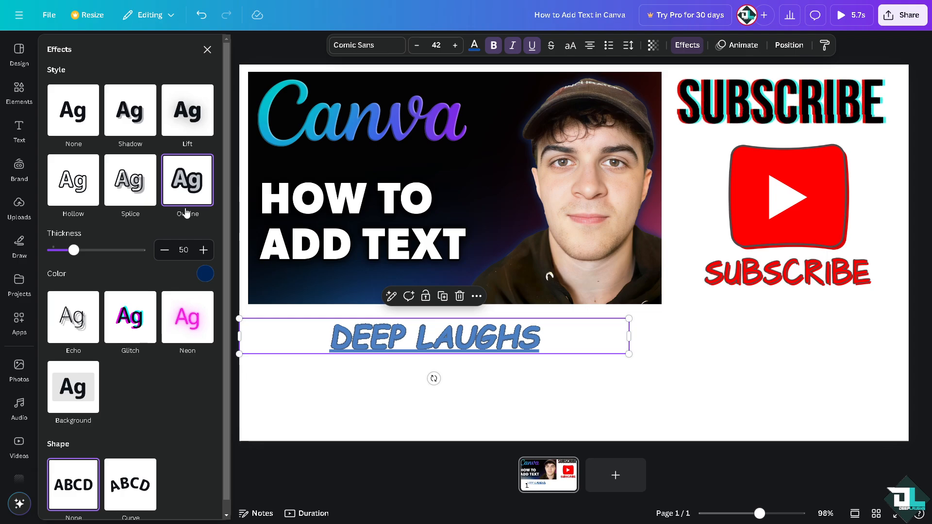
left_click(194, 326)
left_click(130, 250)
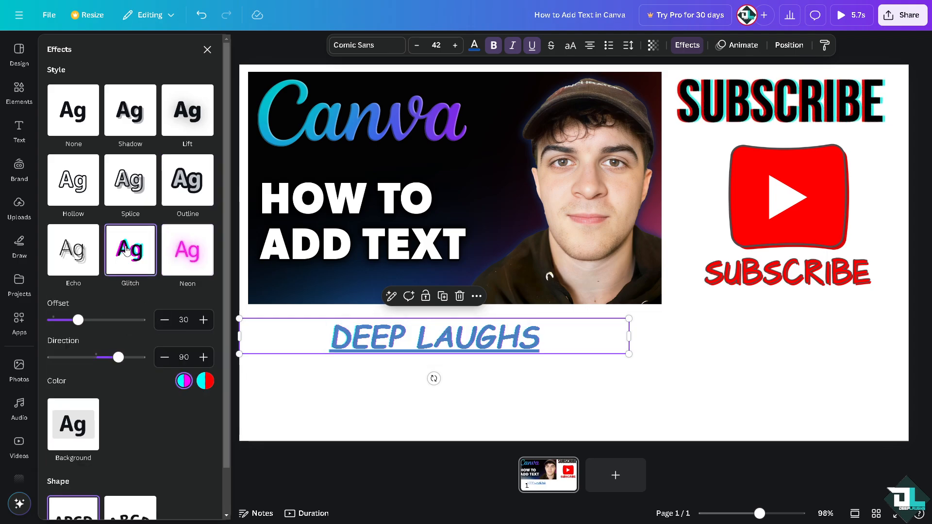
left_click(71, 250)
Try the Curve shape on the DEEP LAUGHS text, reset the shape to None, and apply the Lift effect.
scroll(104, 426, "down", 2)
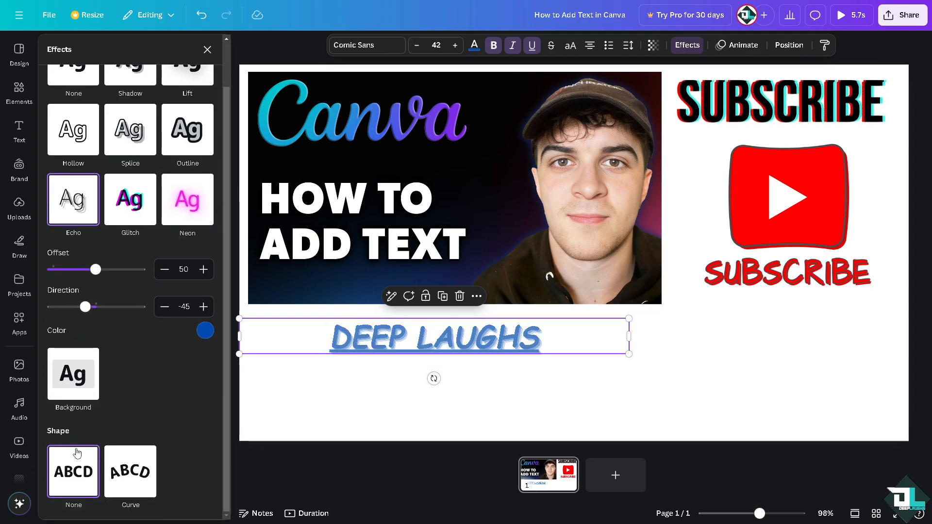
left_click(141, 470)
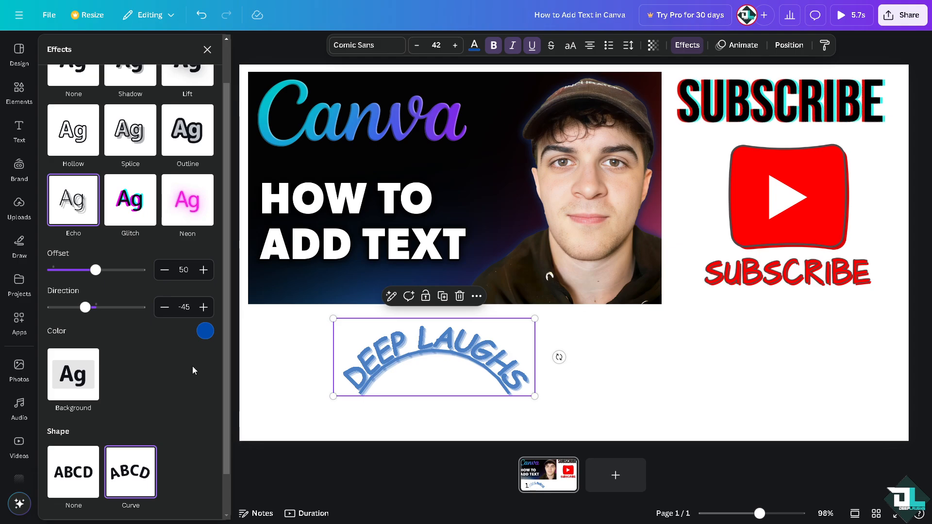
left_click(88, 473)
scroll(126, 359, "up", 2)
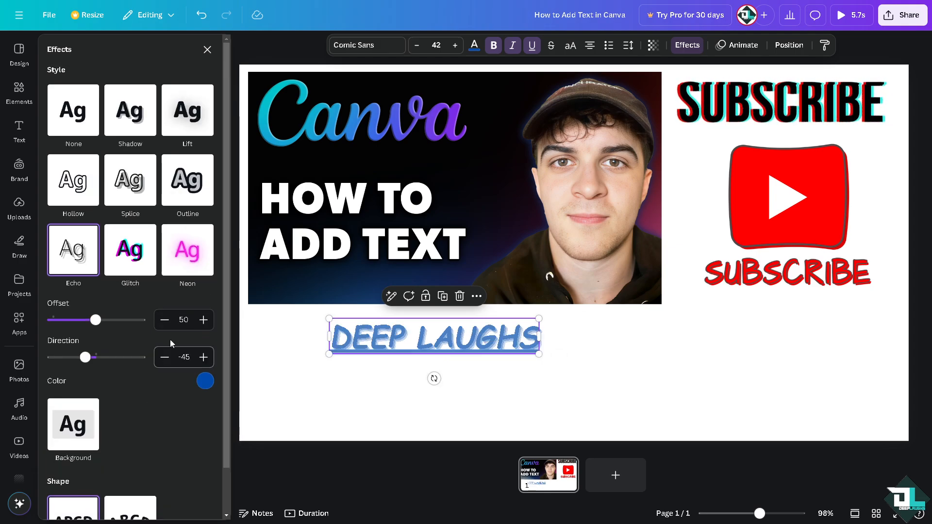
left_click(189, 186)
left_click(197, 122)
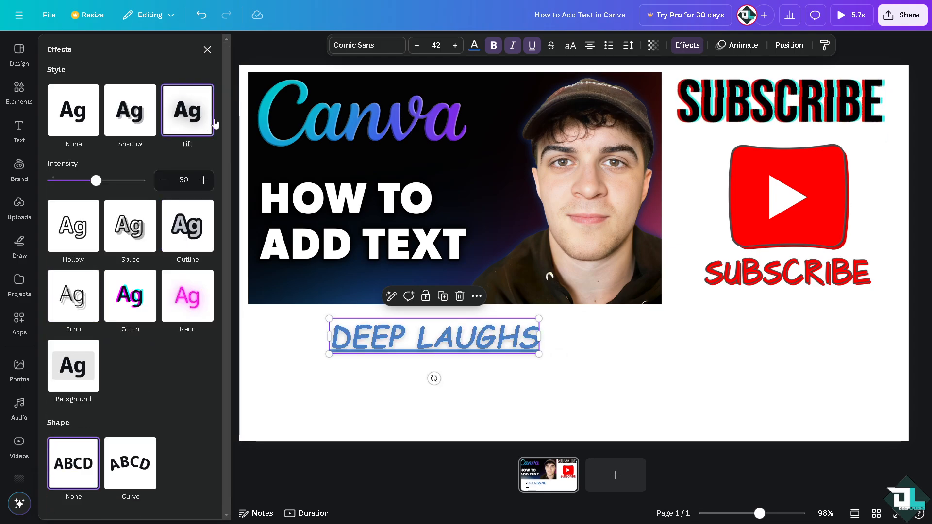
Try the Pan animation on the DEEP LAUGHS text and settle on Fade, set to animate on enter.
left_click(749, 46)
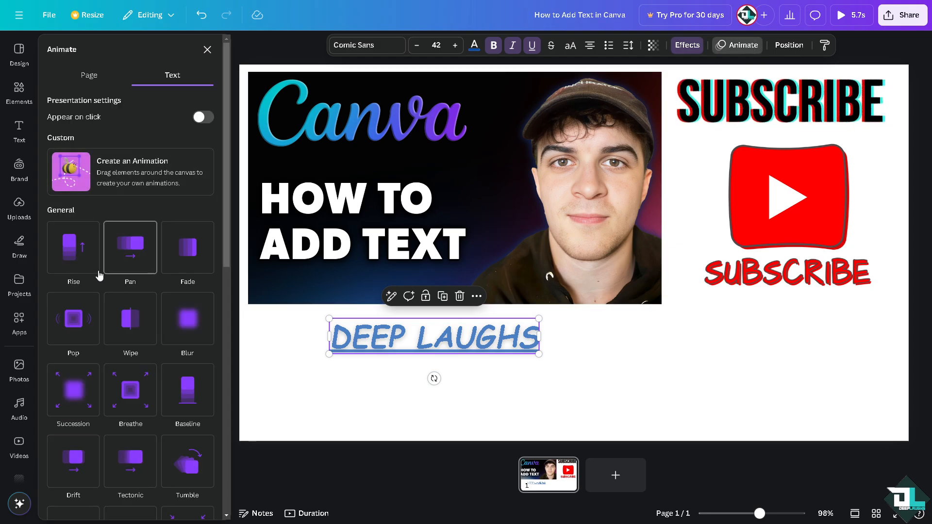
left_click(128, 250)
left_click(187, 250)
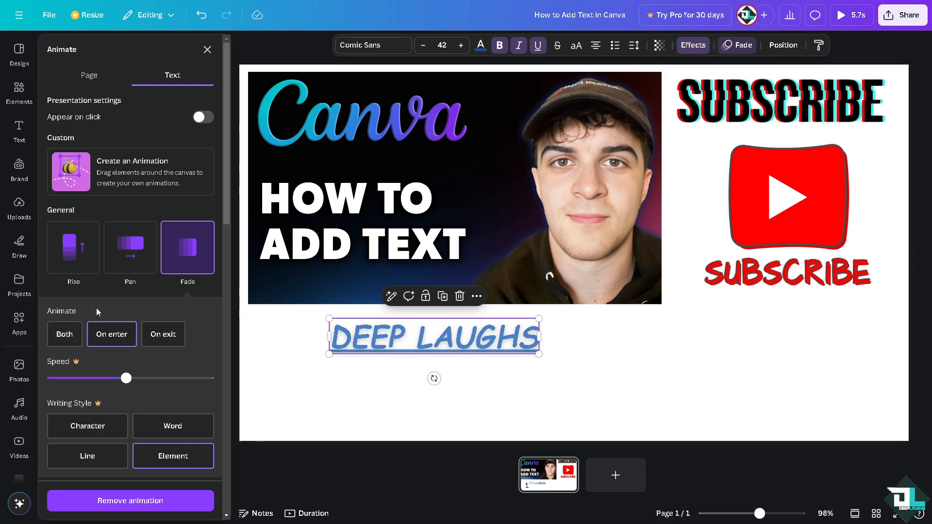
scroll(87, 310, "down", 2)
left_click(100, 248)
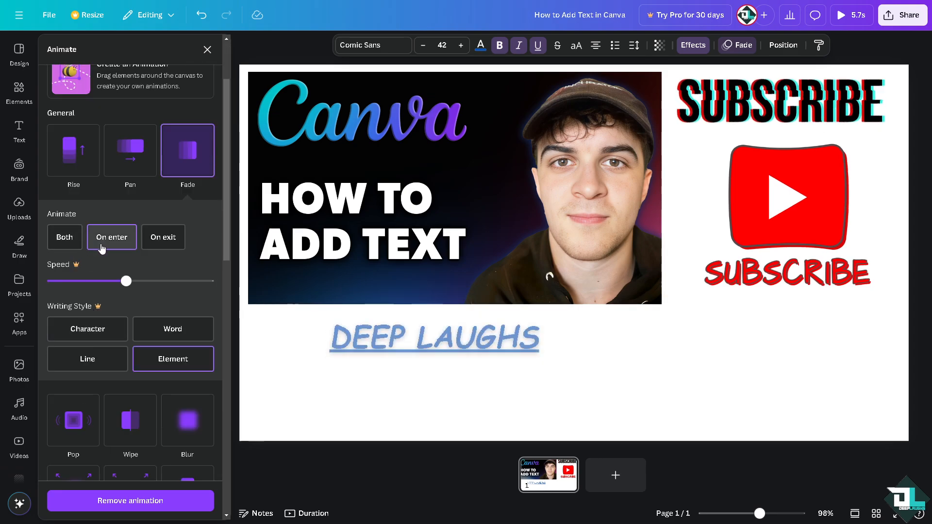
left_click(70, 237)
left_click(109, 236)
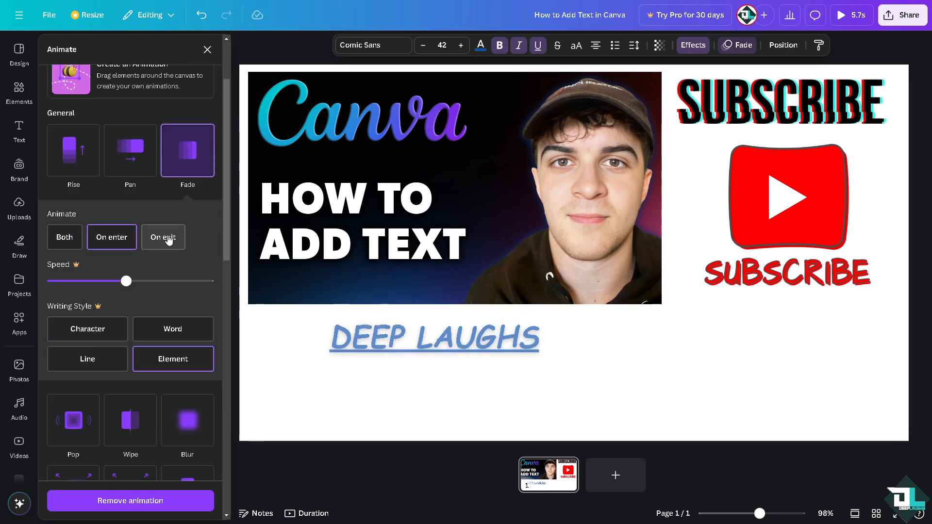
scroll(134, 342, "down", 4)
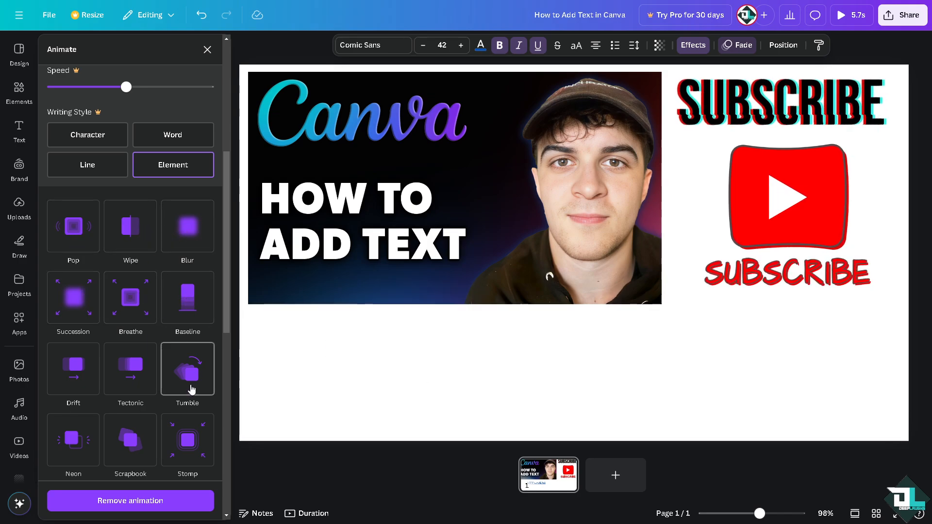
scroll(84, 381, "down", 10)
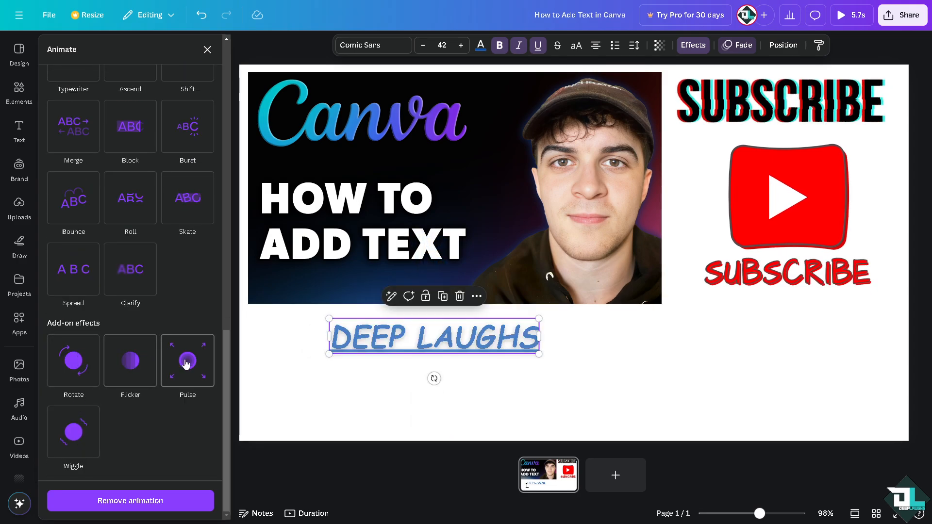
scroll(202, 183, "up", 7)
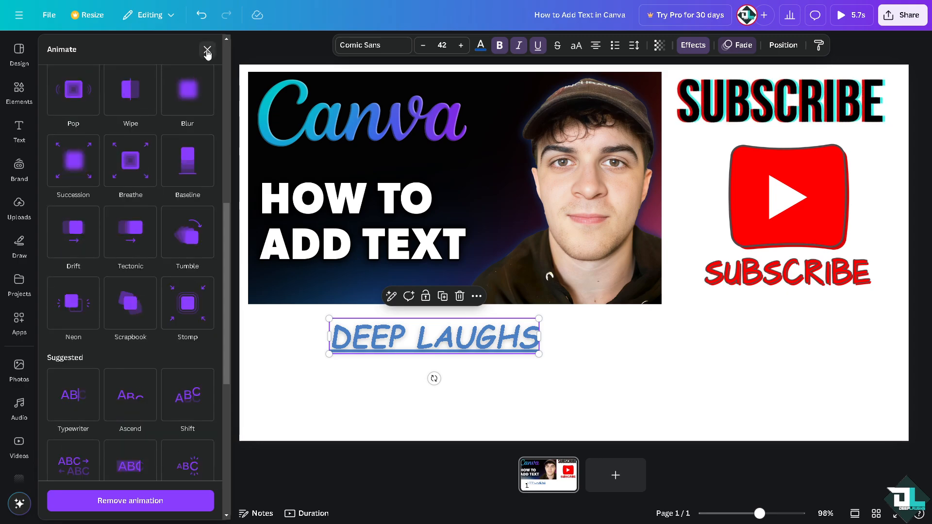
left_click(207, 50)
Add the orange BOO! font combination to the page.
left_click(19, 130)
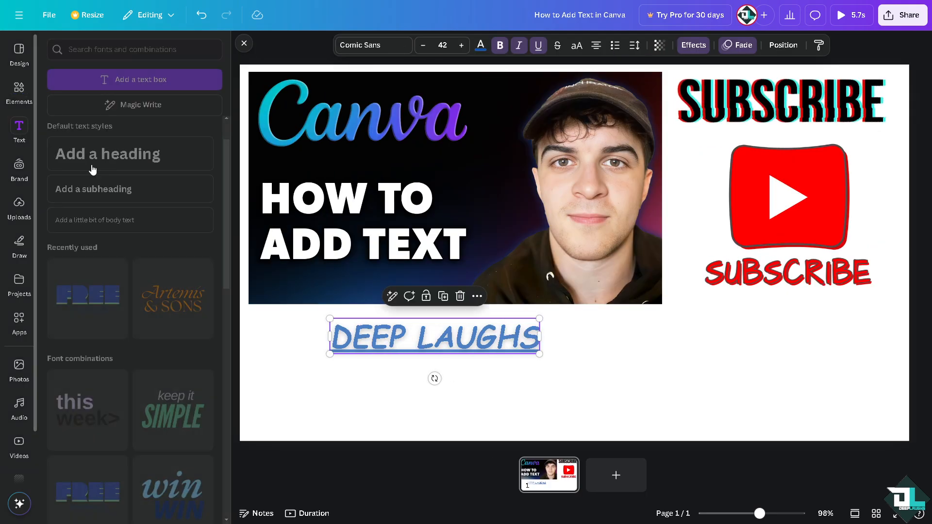
scroll(180, 377, "down", 15)
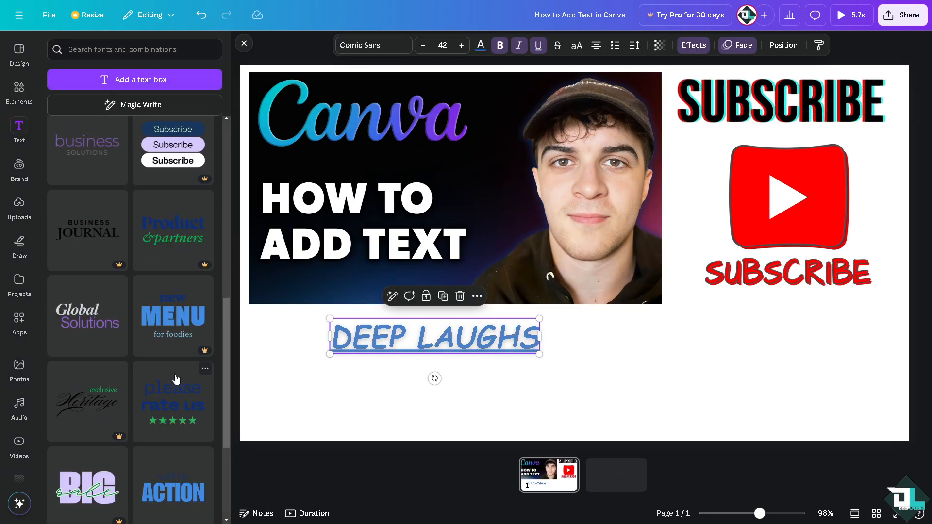
scroll(172, 380, "down", 15)
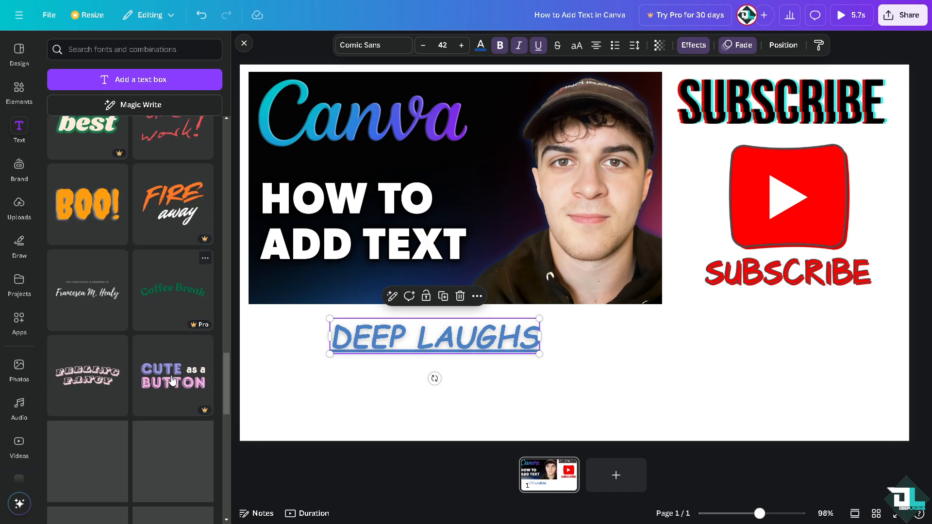
scroll(102, 251, "up", 3)
left_click(102, 251)
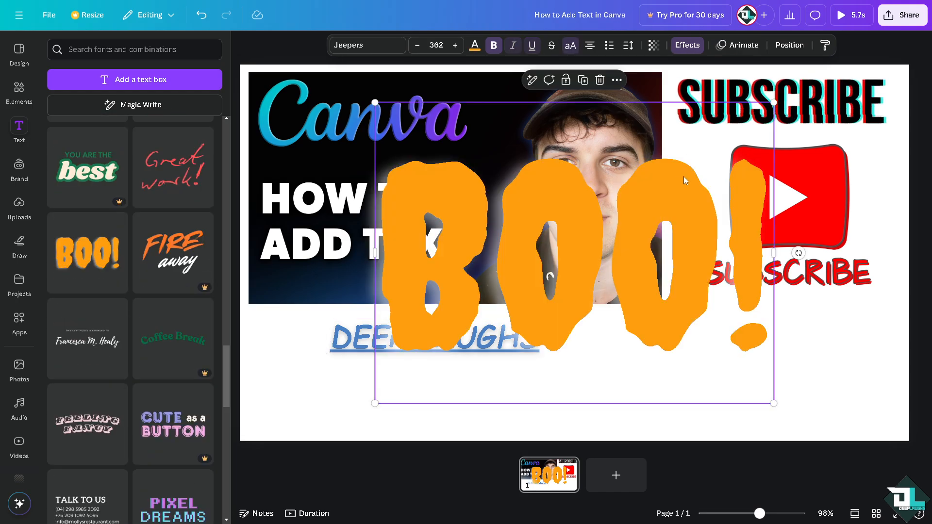
Shrink the BOO! text to size 190 and place it in the blank area below the red SUBSCRIBE graphic.
left_click_drag(777, 107, 645, 204)
left_click_drag(645, 102, 343, 308)
left_click_drag(432, 432, 546, 235)
left_click_drag(823, 263, 825, 263)
left_click_drag(654, 213, 751, 343)
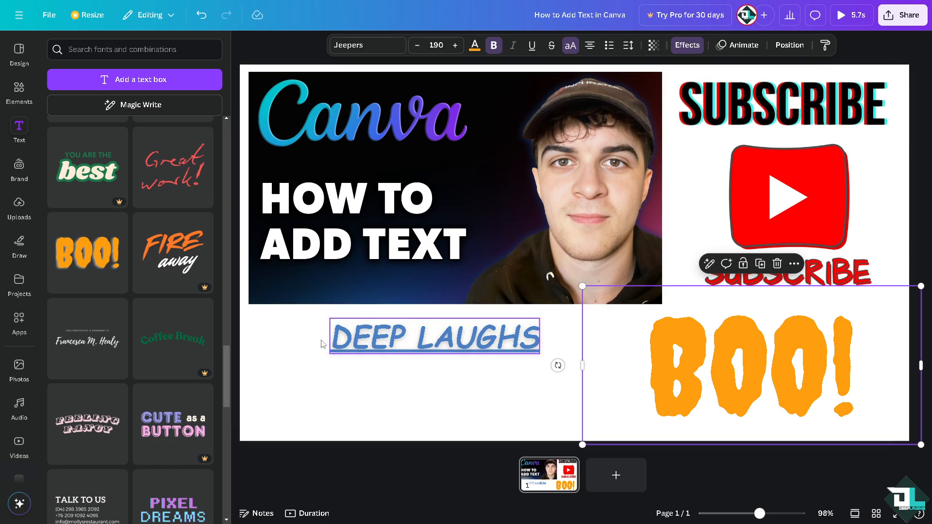
left_click(284, 342)
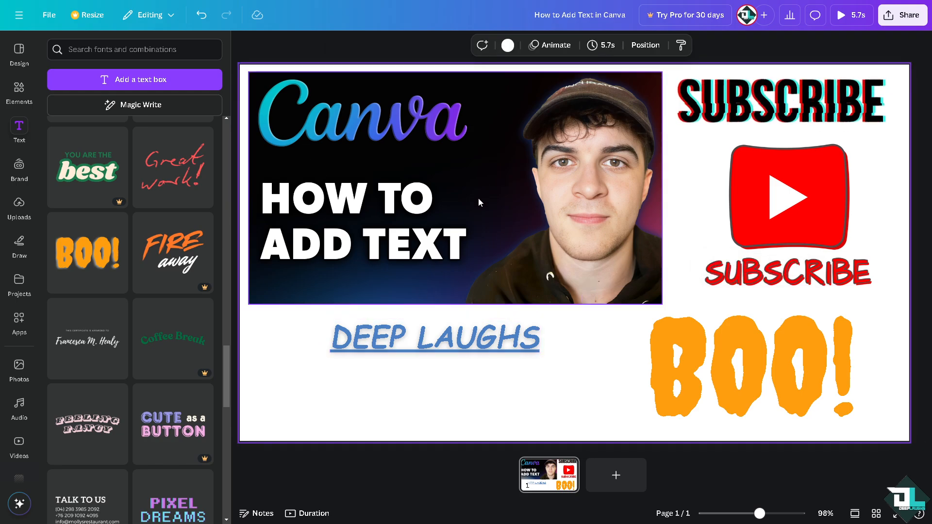